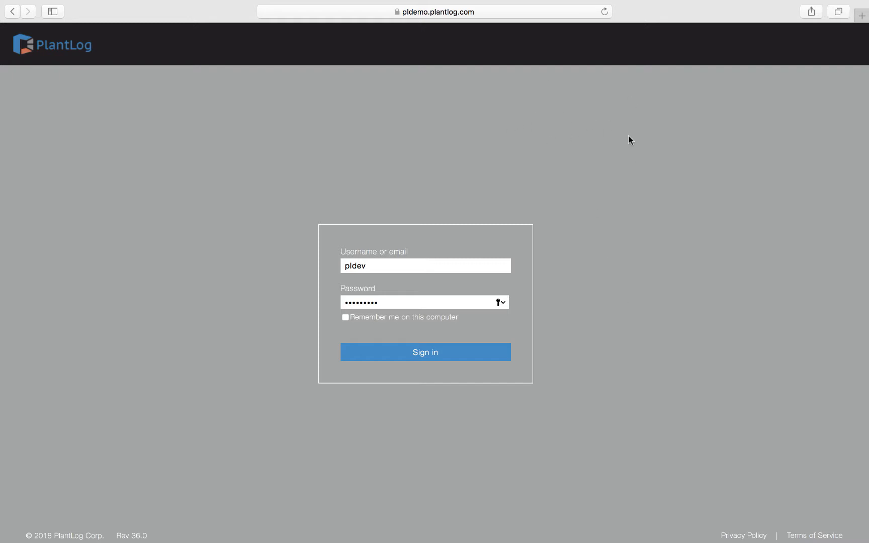
Sign in with the prefilled credentials and open the label management page
click(439, 354)
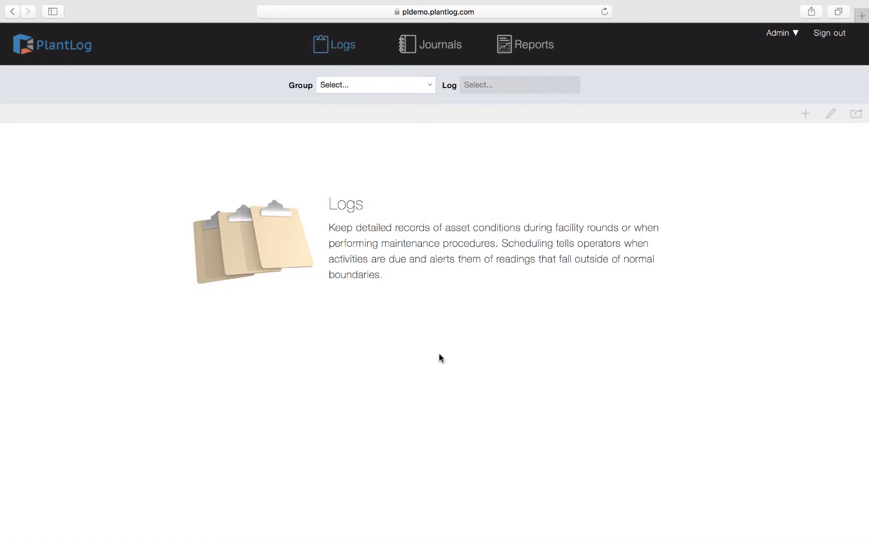
click(779, 35)
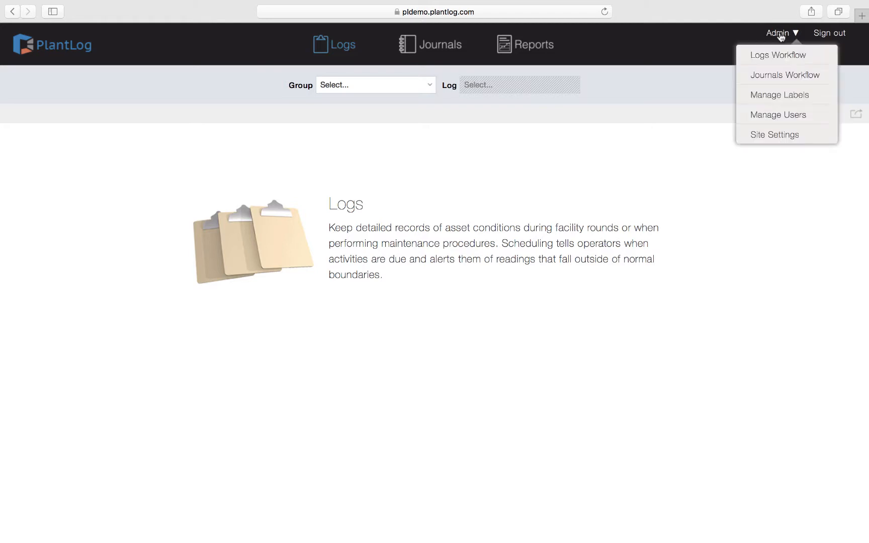
click(799, 100)
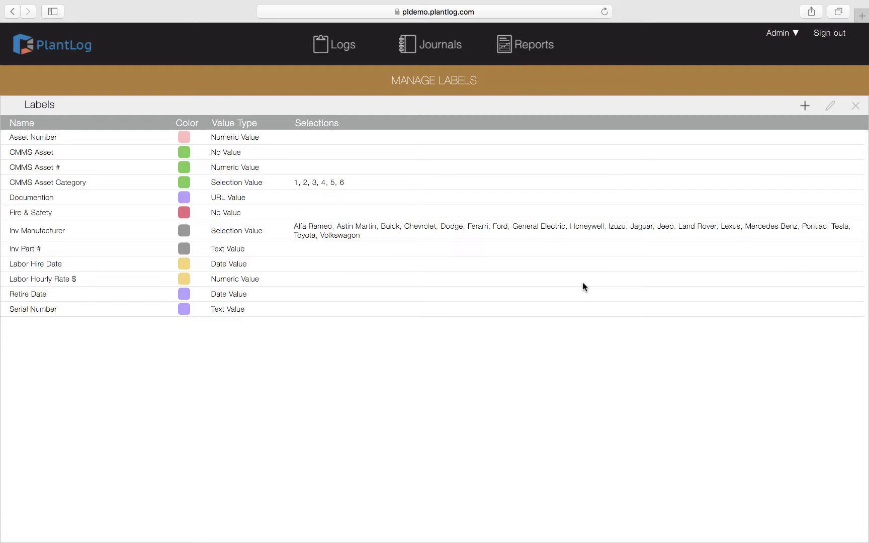
Start a new label named Labor Craft with the Selection Value type and the yellow color
click(806, 107)
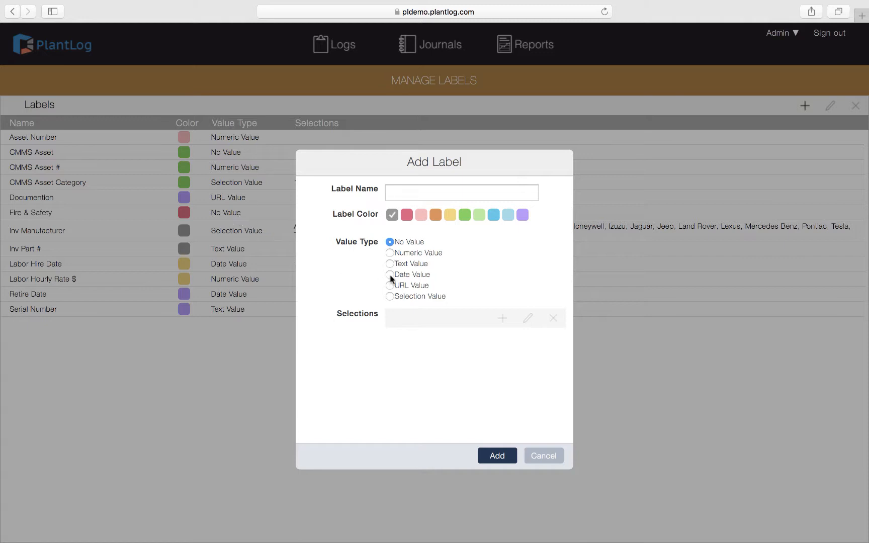
click(436, 256)
click(403, 267)
click(425, 275)
click(422, 288)
click(435, 297)
click(410, 193)
text(Labor )
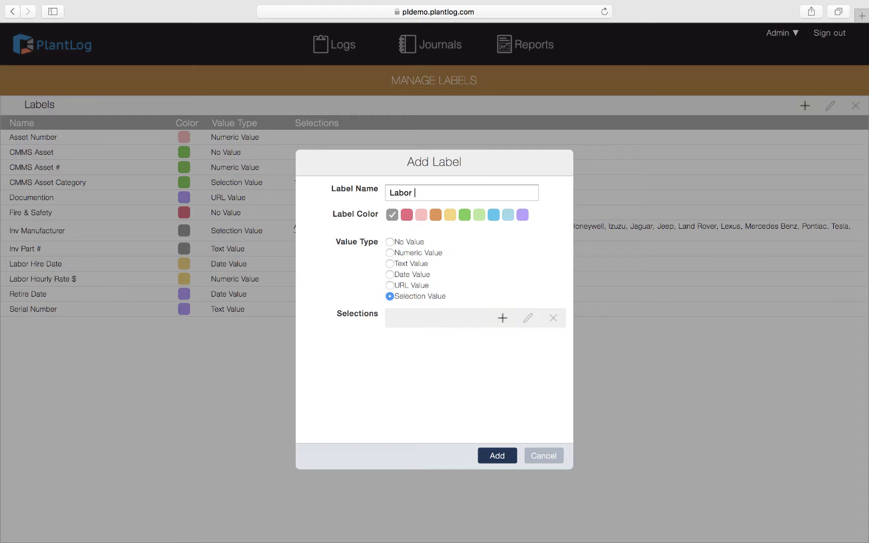
text(Craft)
click(450, 215)
Add the selections Mechanic, Electrician and Supervisor to the Labor Craft label and save the label
click(502, 320)
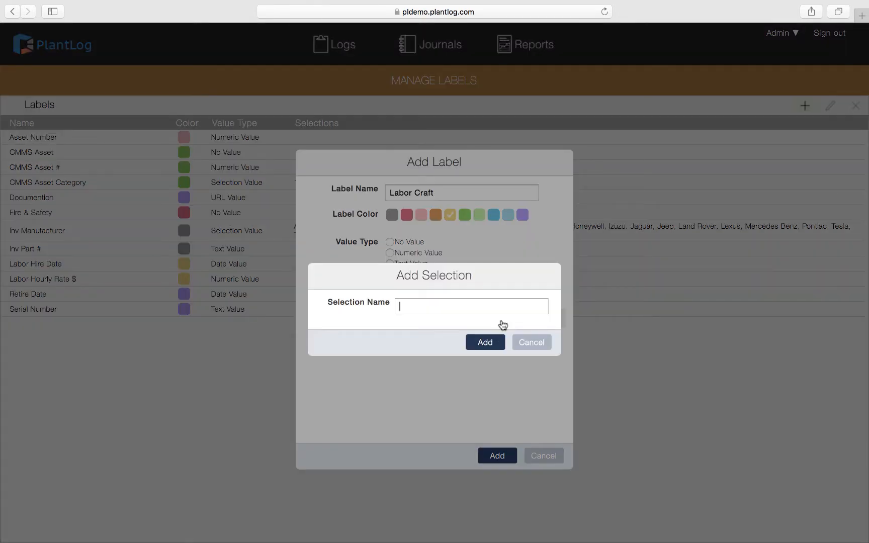
text(Mechanic)
click(490, 342)
text(Electrician)
click(490, 345)
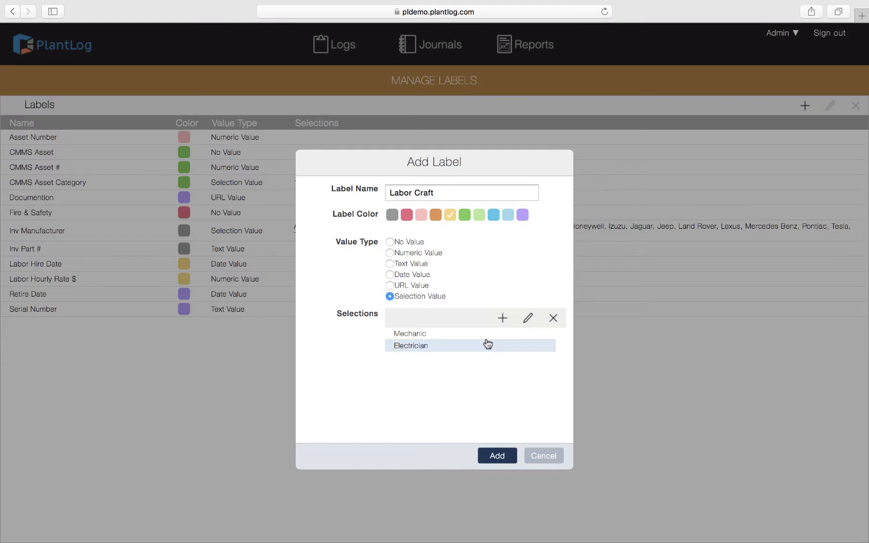
click(503, 319)
text(Su)
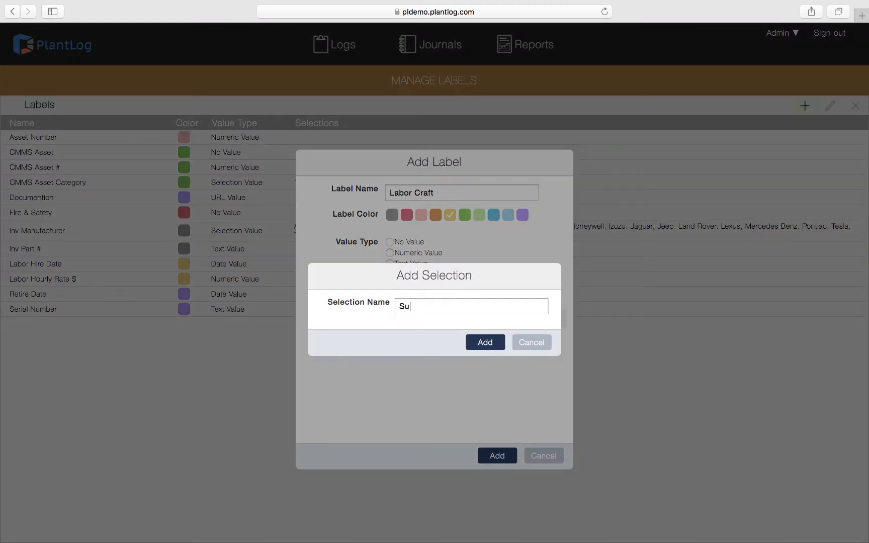
text(pervisor)
click(494, 344)
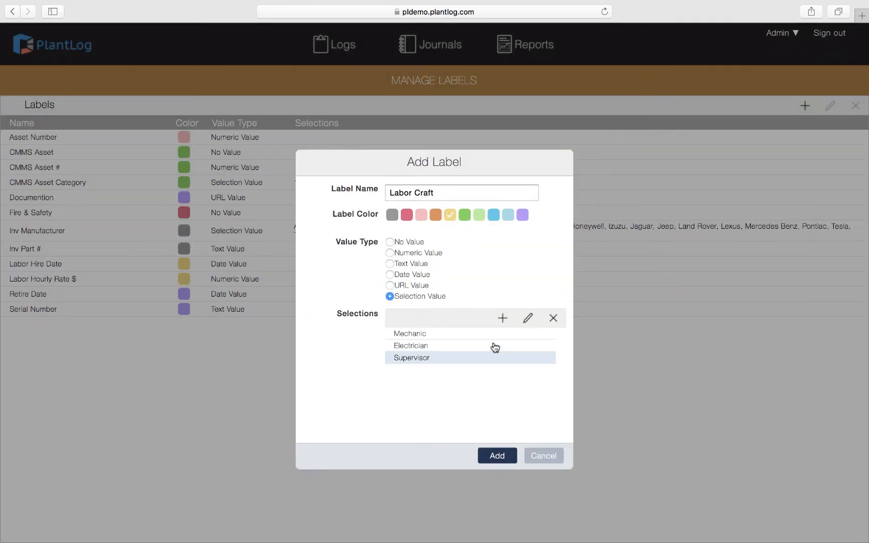
click(498, 458)
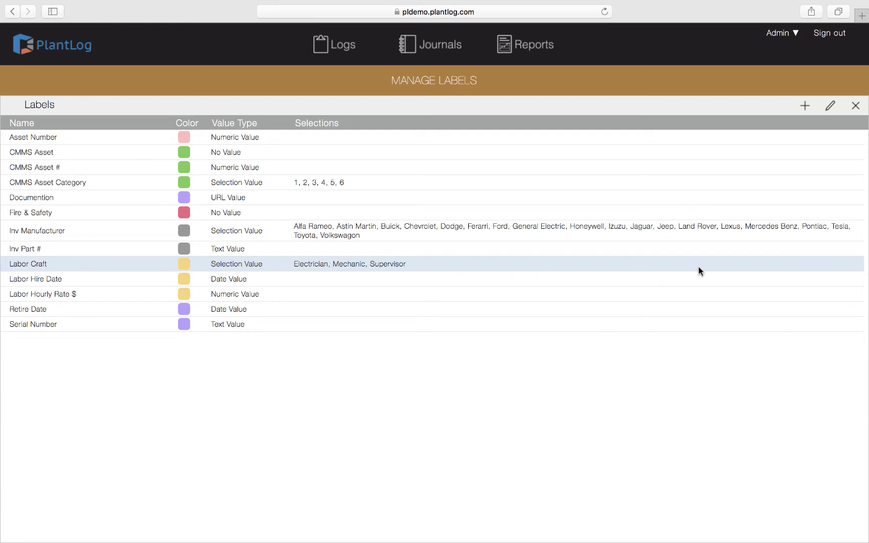
Open the label settings of the fifth user in the user management list
click(786, 36)
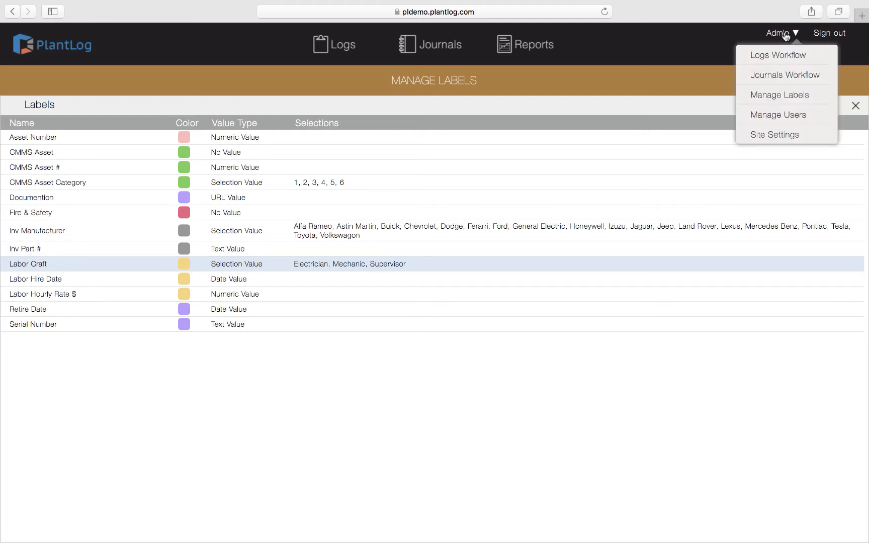
click(791, 117)
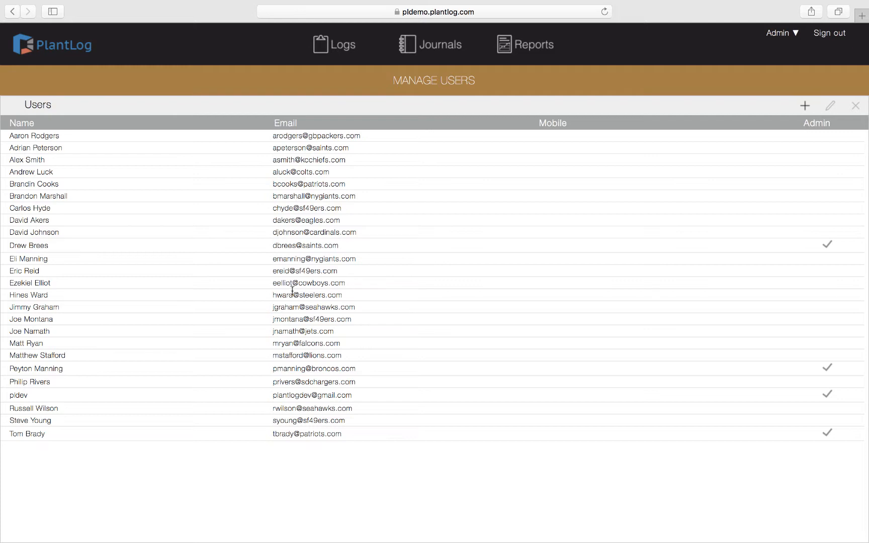
click(302, 184)
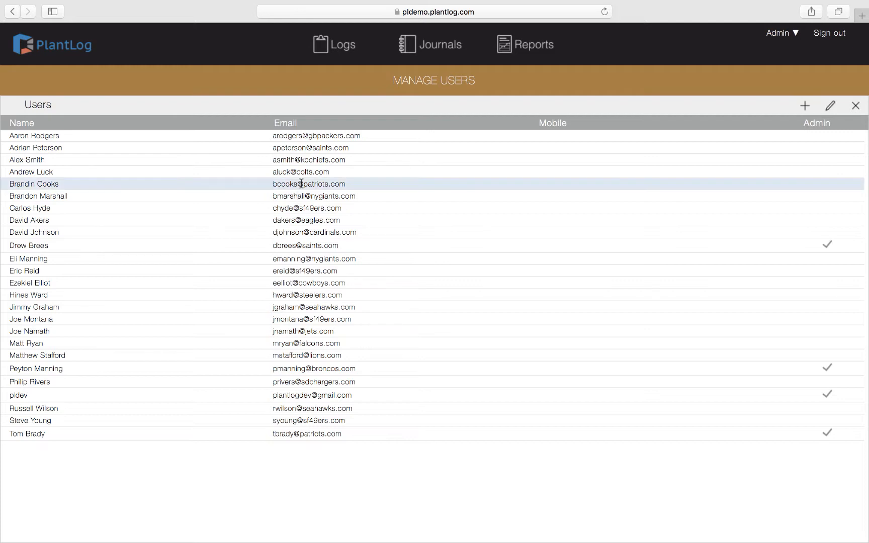
click(830, 106)
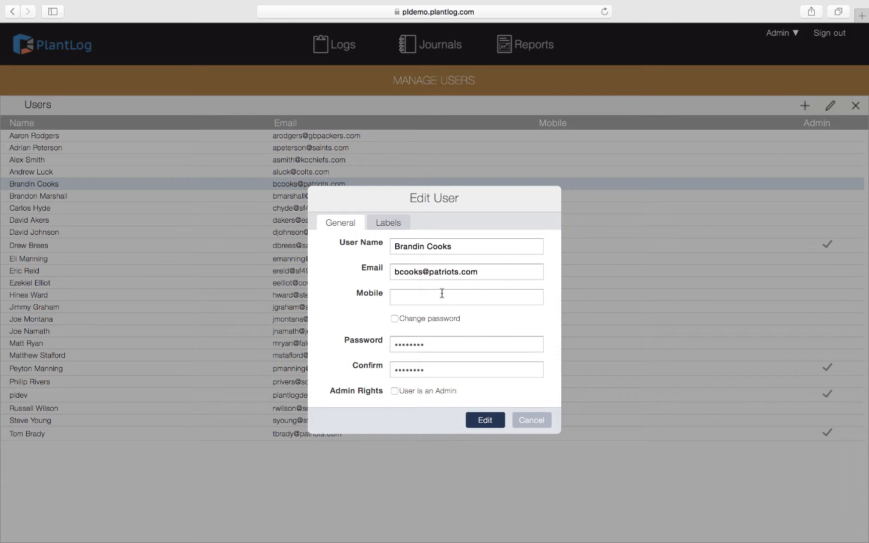
click(396, 228)
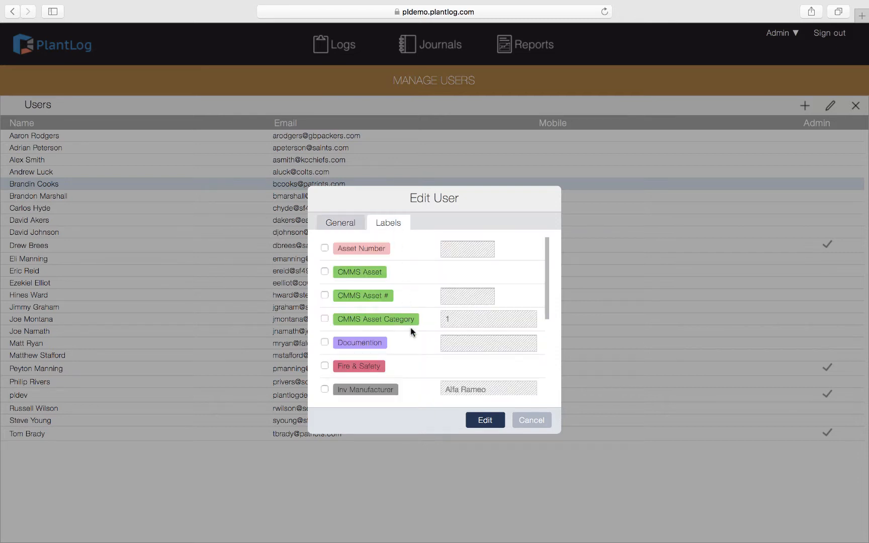
Assign the Labor Craft label with the value Mechanic to the user and save the edit
scroll(417, 365, down, 1)
scroll(418, 368, down, 6)
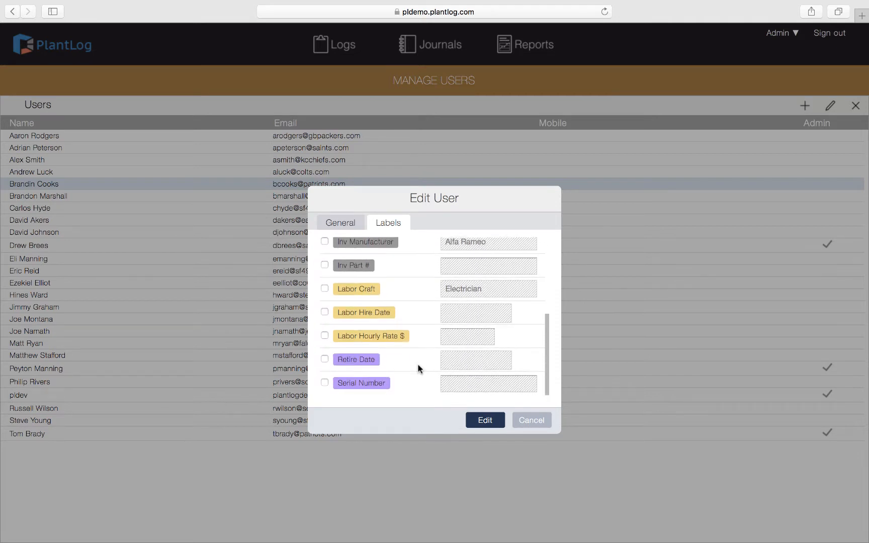
scroll(417, 369, up, 3)
scroll(417, 368, down, 3)
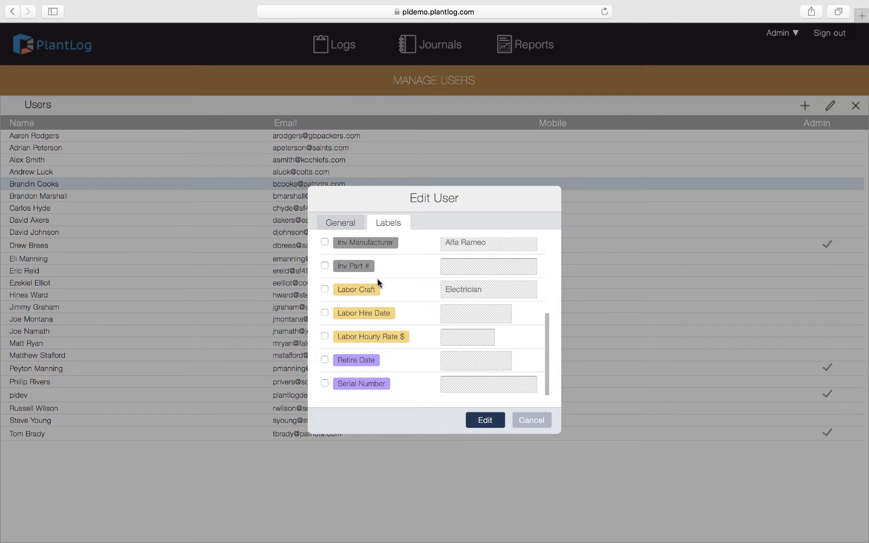
click(325, 290)
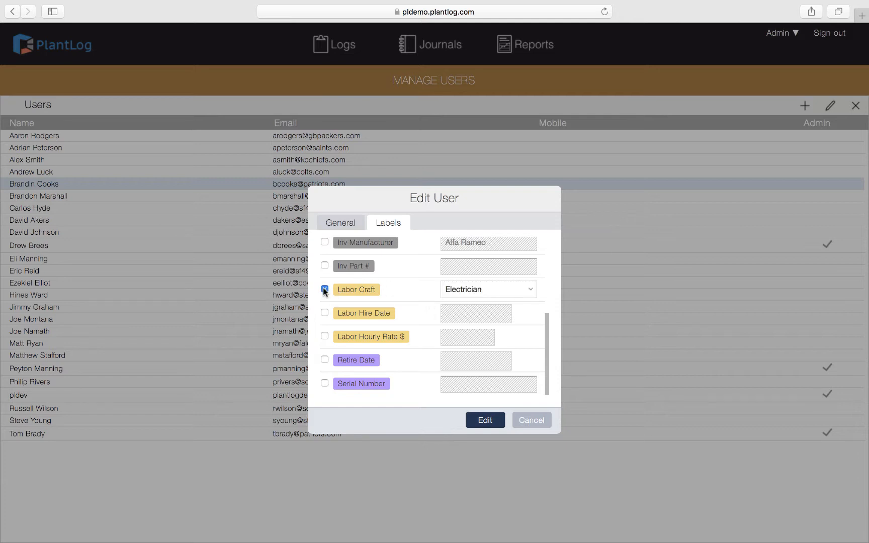
click(528, 290)
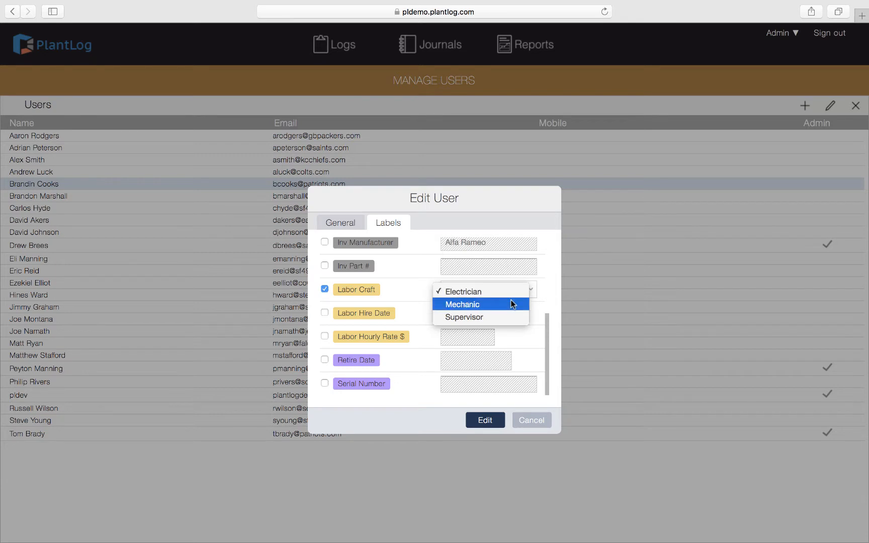
click(511, 305)
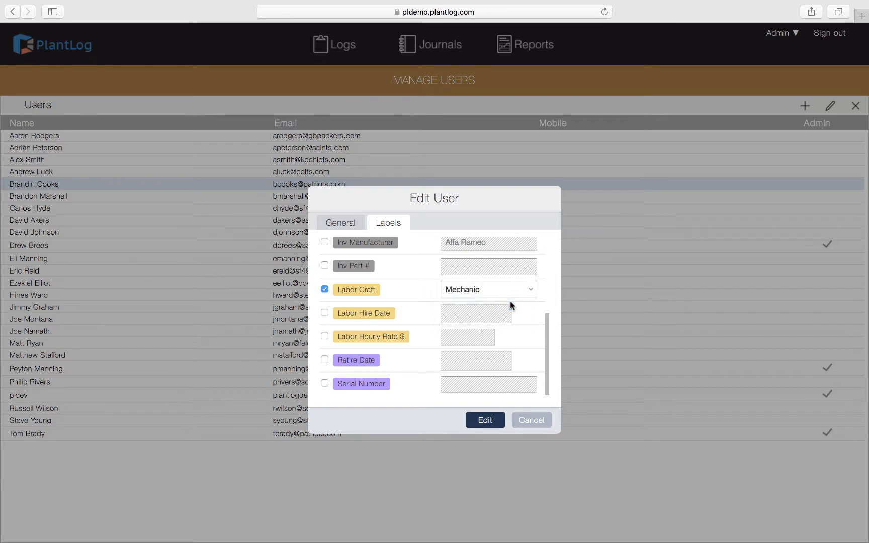
click(484, 421)
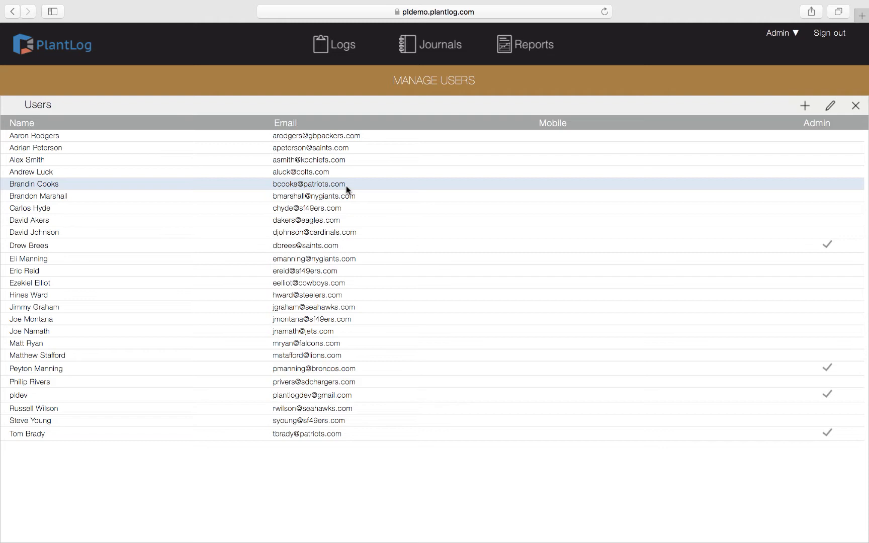
In the logs workflow, open the label settings of the Chiller #1 log in the Chillers group
click(778, 34)
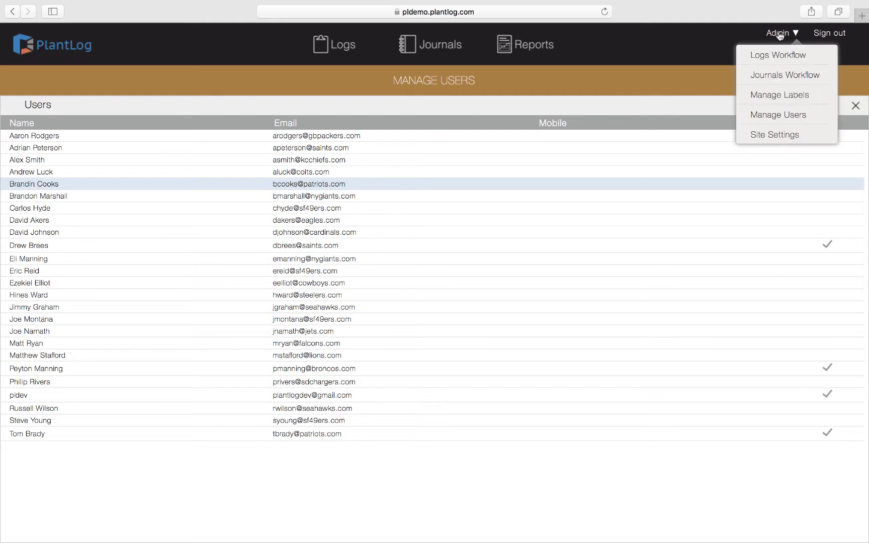
click(781, 56)
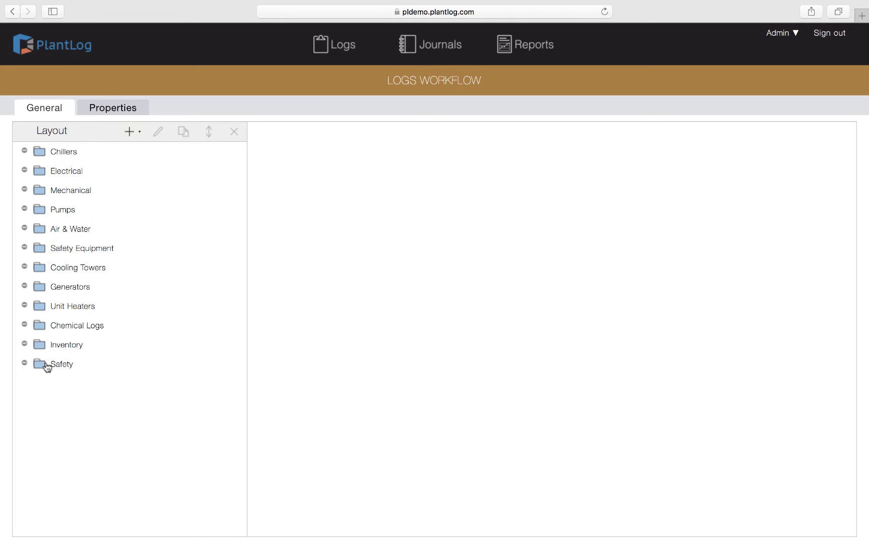
click(25, 152)
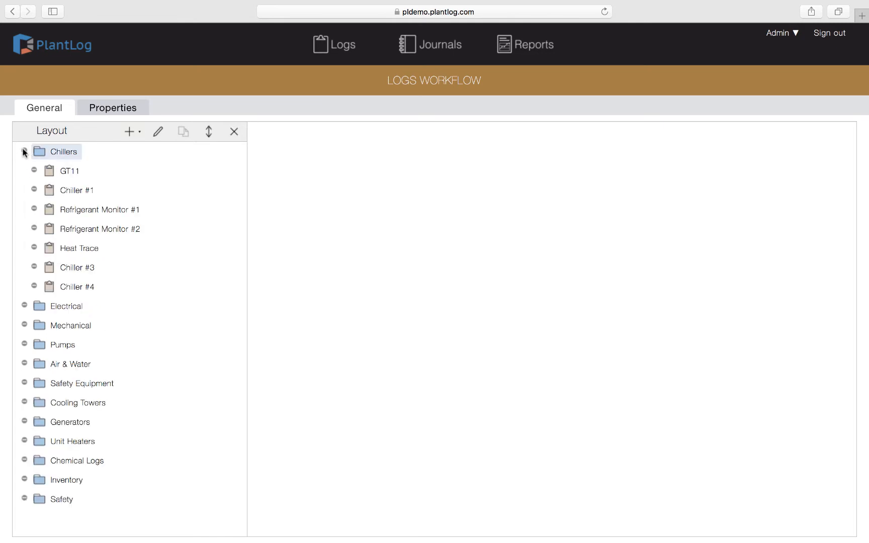
click(76, 194)
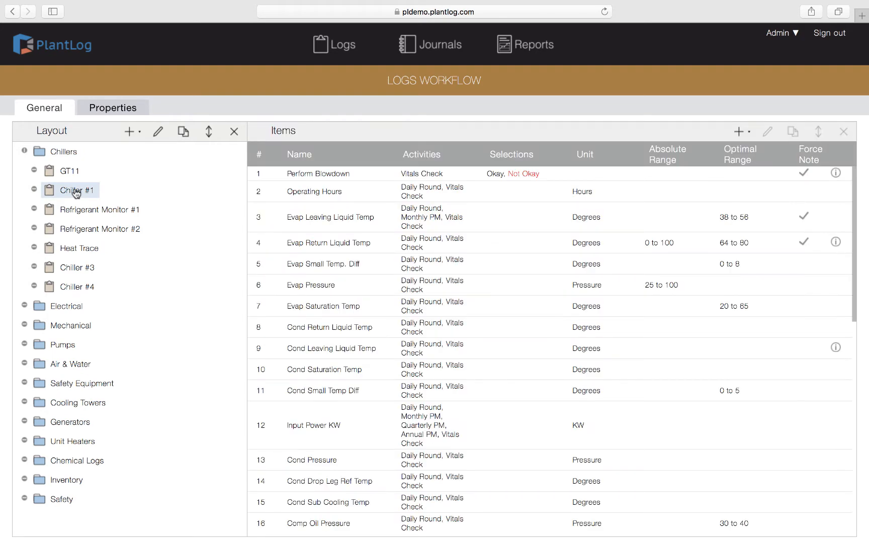
click(158, 132)
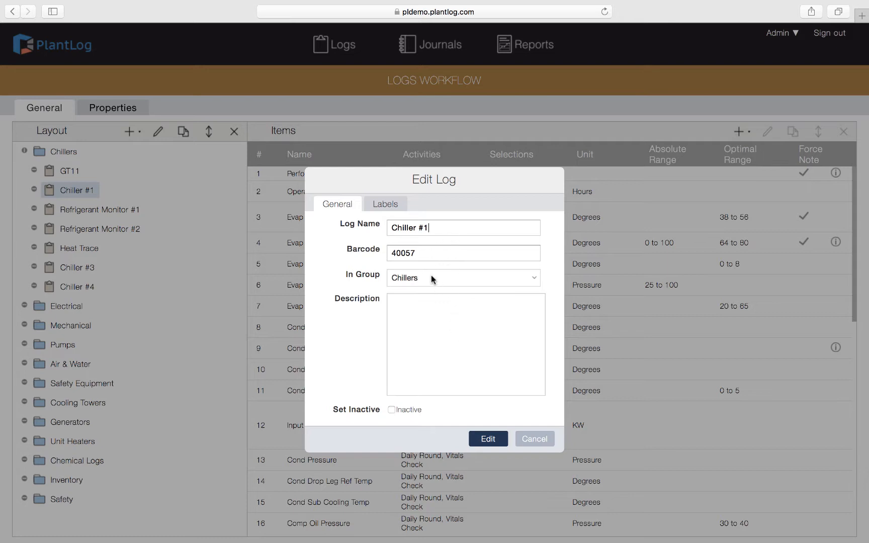
click(384, 206)
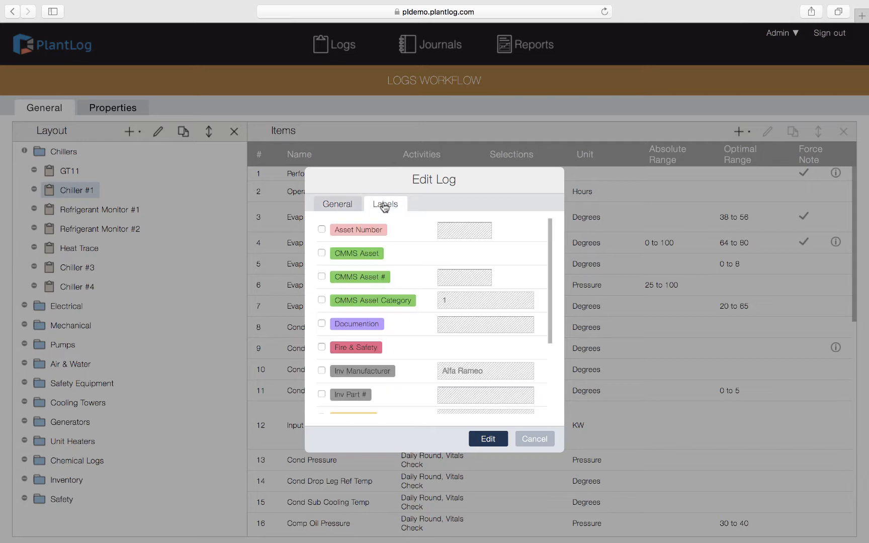
click(321, 324)
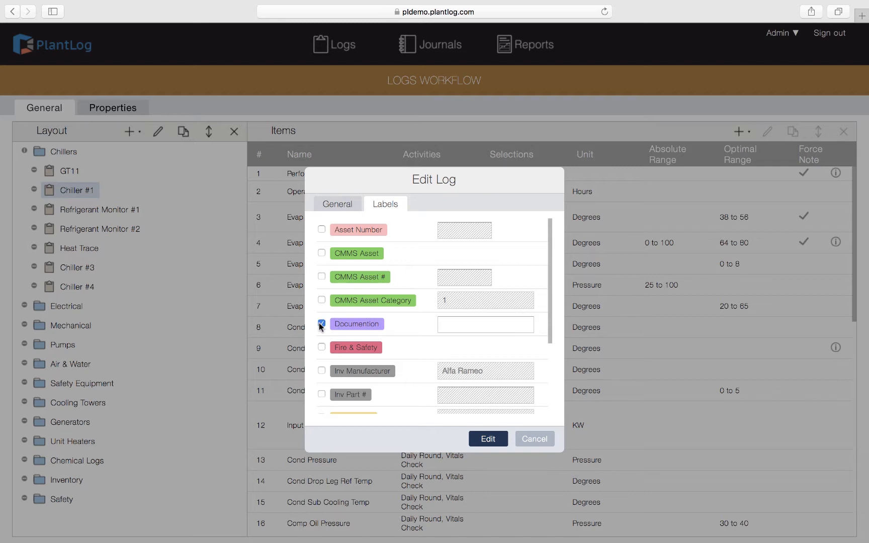
click(468, 323)
click(322, 323)
Enable the Retire Date label on the Chiller #1 log and set its date to Jul 19, 2019
scroll(387, 355, down, 5)
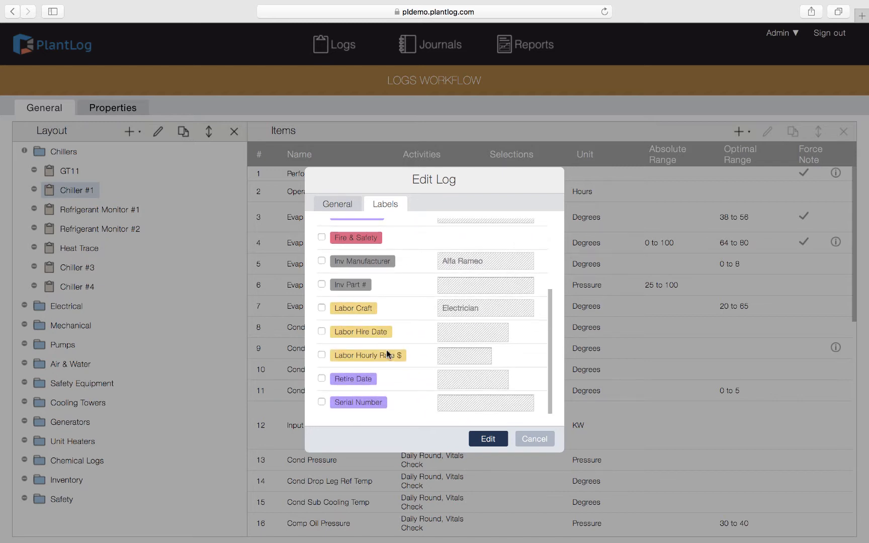
click(322, 379)
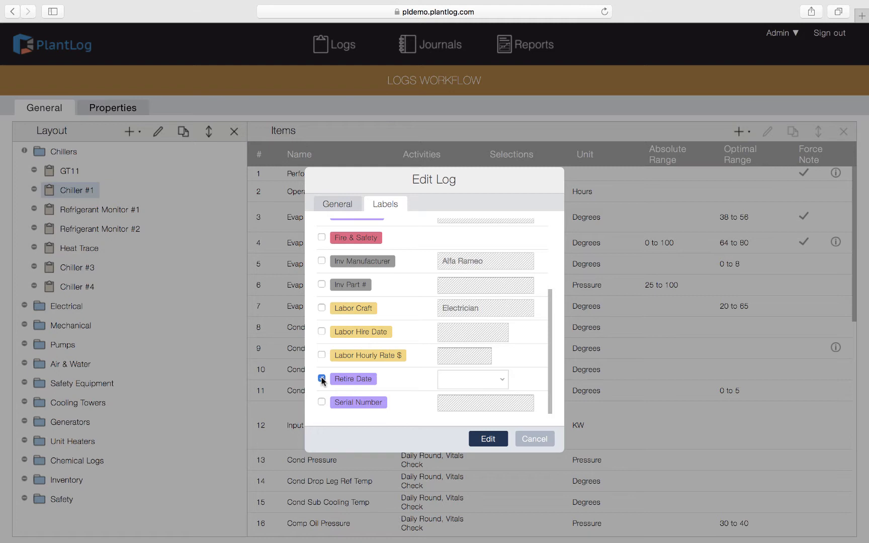
click(494, 379)
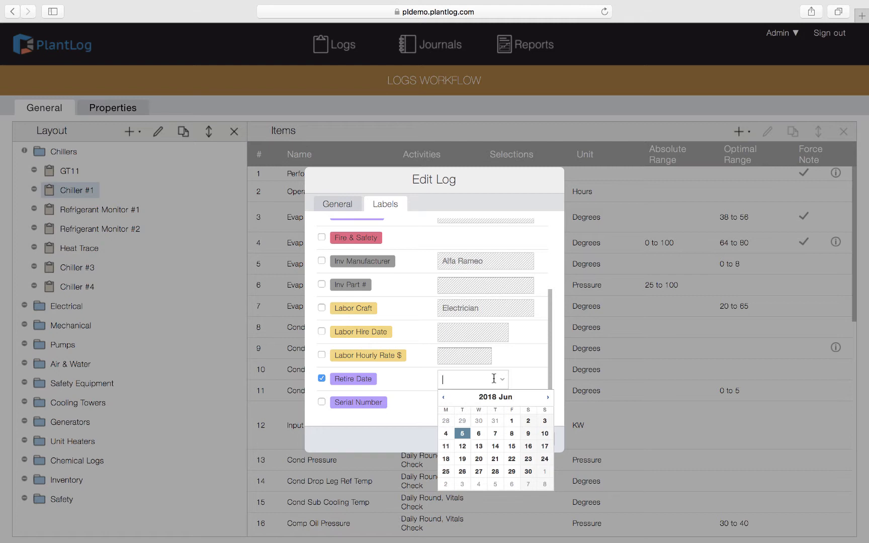
click(548, 398)
click(548, 398)
click(548, 398)
click(548, 399)
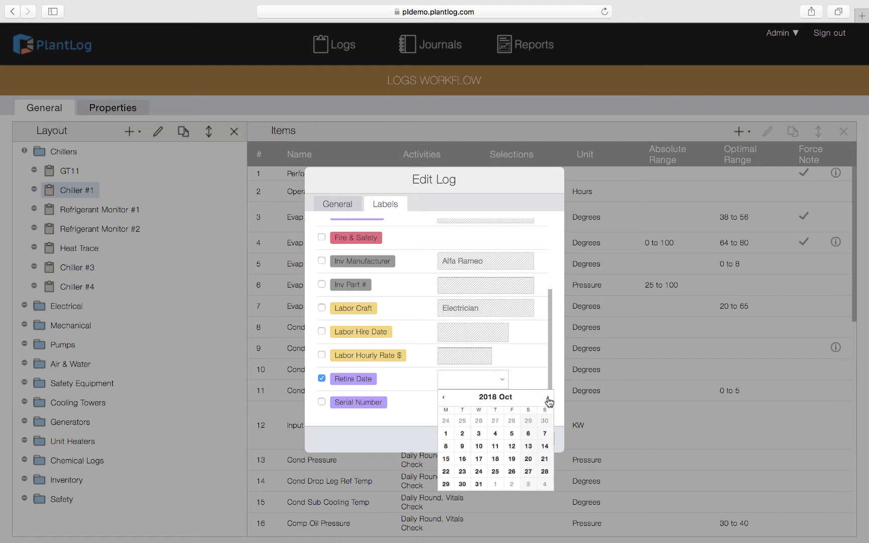
triple_click(548, 399)
triple_click(548, 399)
triple_click(548, 399)
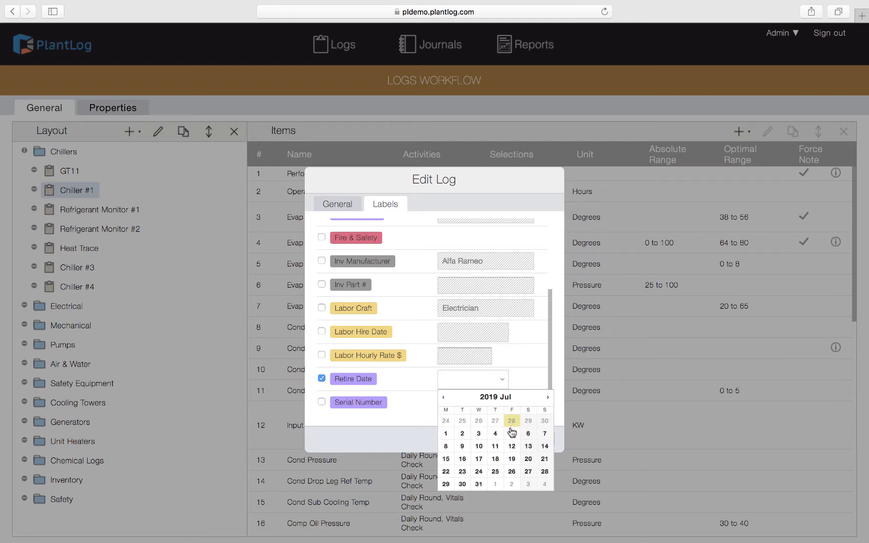
click(512, 459)
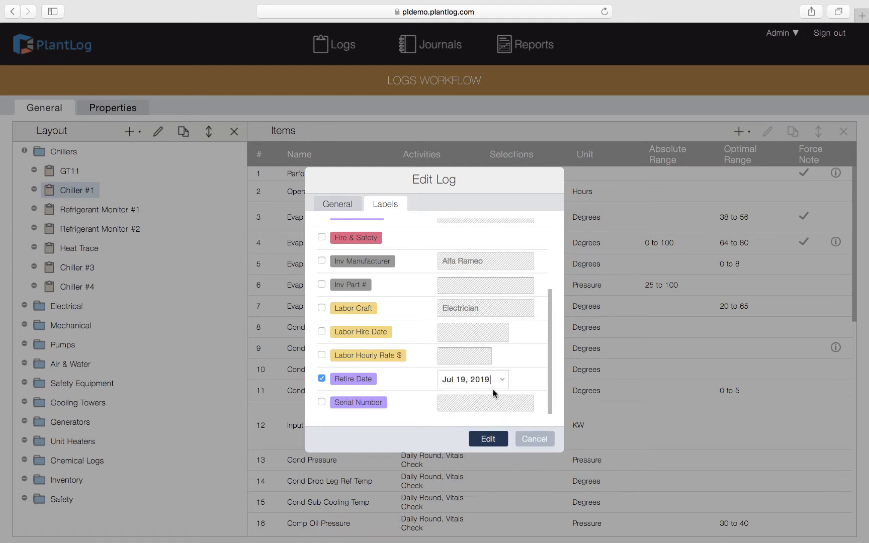
Enable the Serial Number label on the Chiller #1 log with the value 8762AG and save the log edit
click(321, 402)
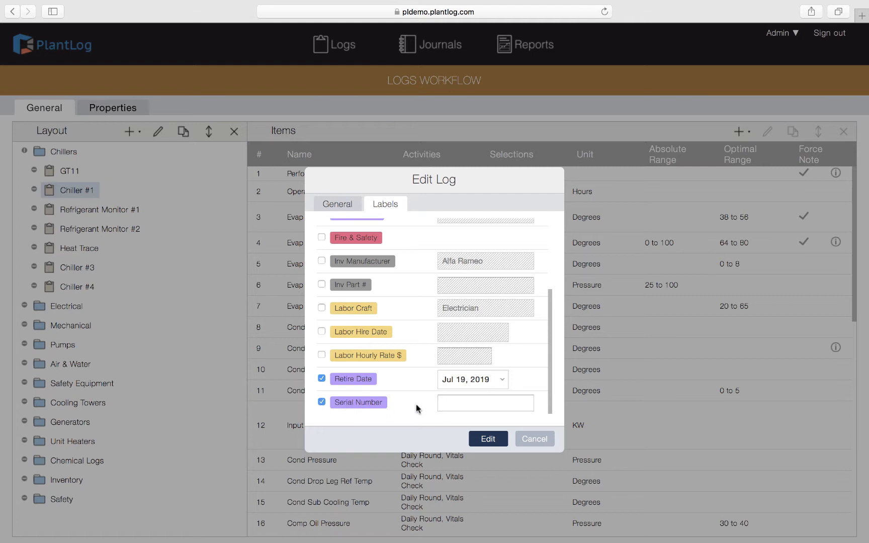
click(464, 401)
text(8762AG)
drag(476, 403, 438, 399)
click(495, 441)
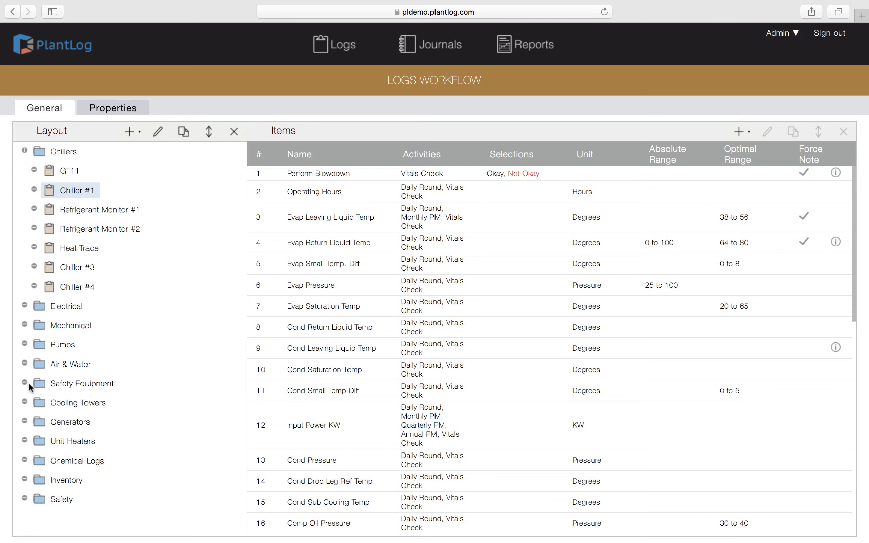
Assign the Fire & Safety label to the 1st Floor log under Safety Equipment, Fire Extinguishers, and save the edit
click(23, 150)
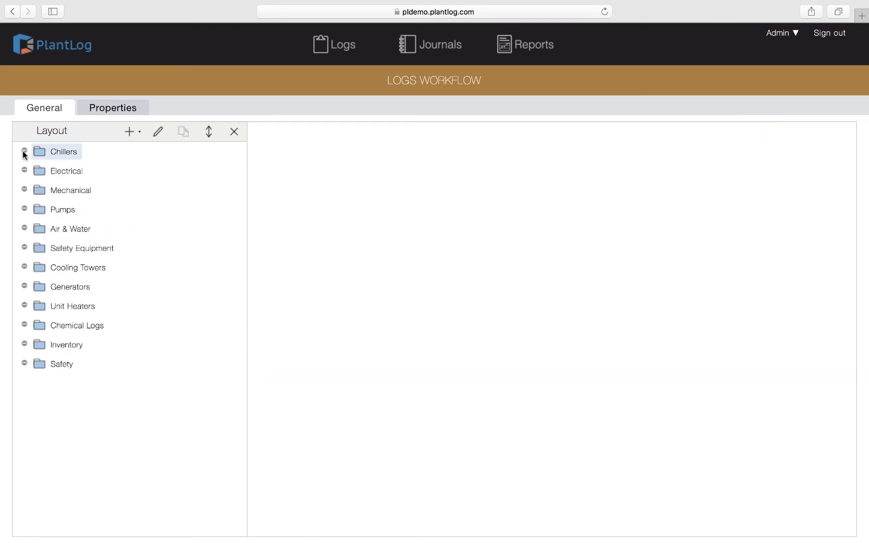
click(24, 247)
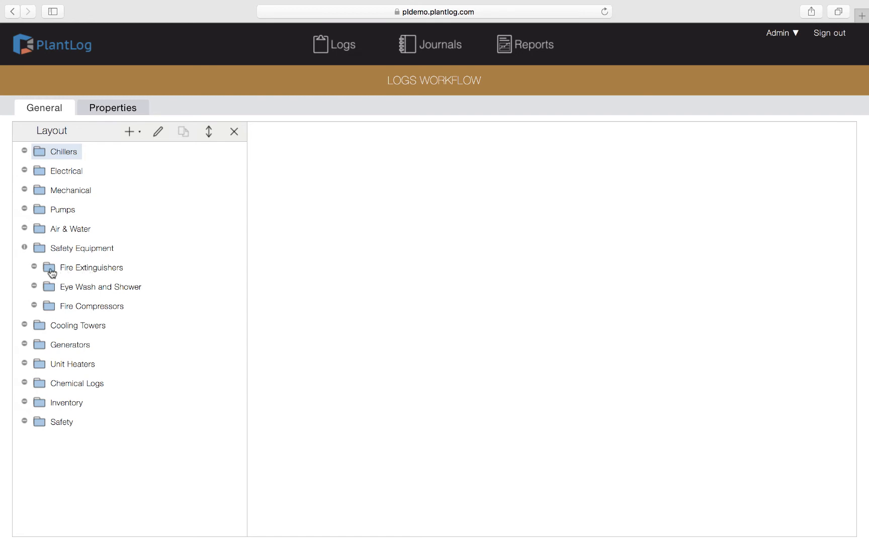
click(34, 267)
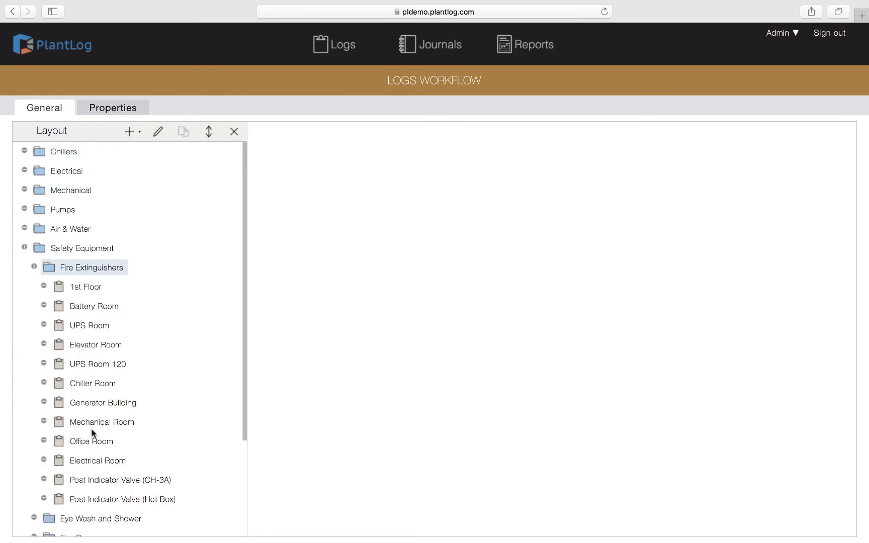
click(88, 290)
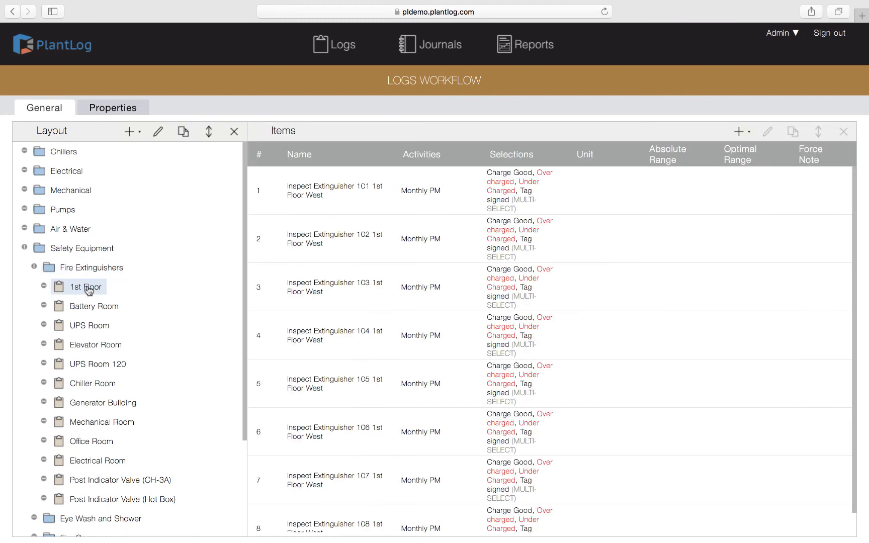
click(159, 133)
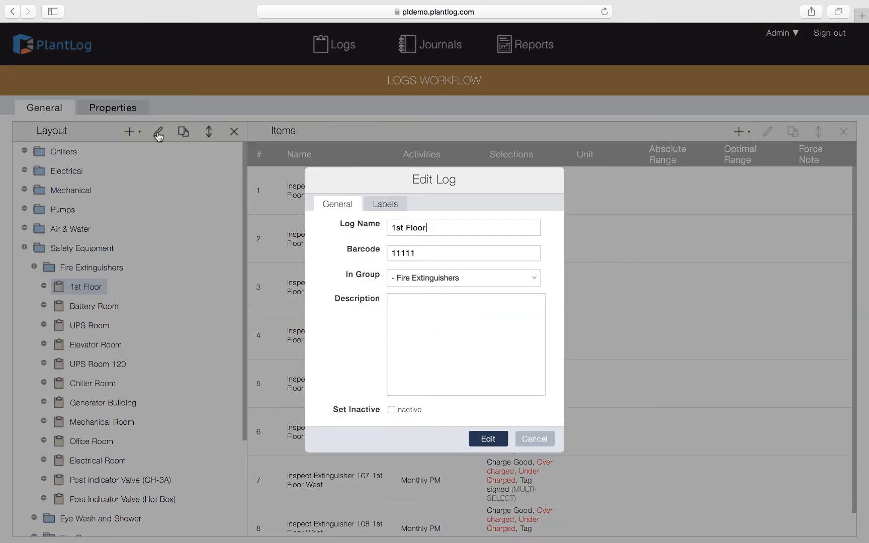
click(386, 204)
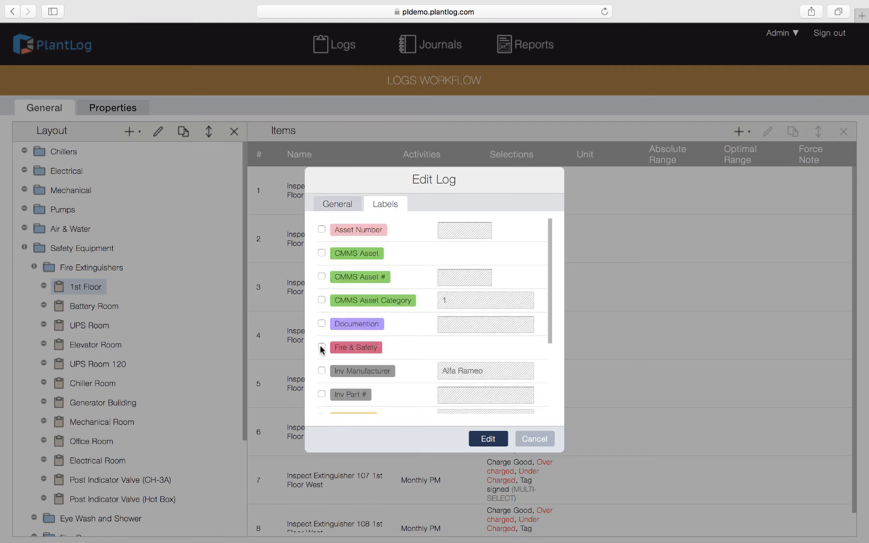
click(321, 347)
click(490, 439)
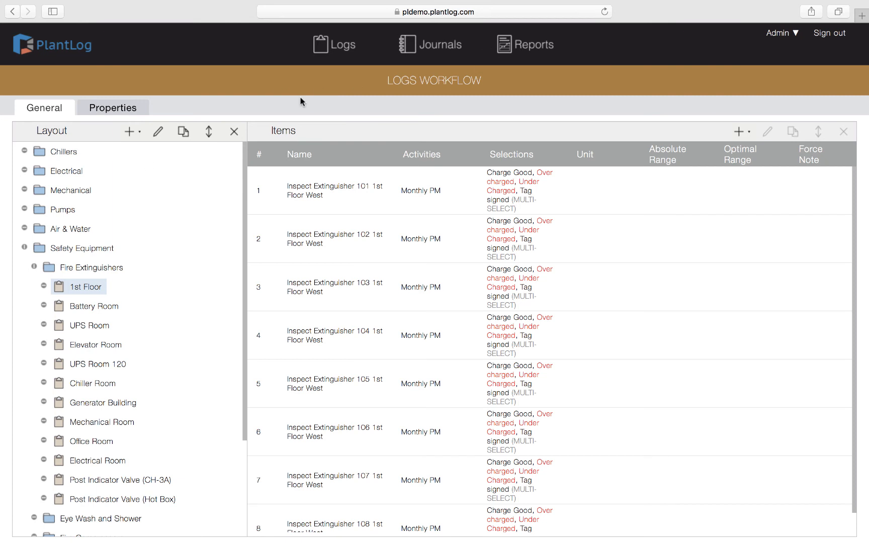
View the labels available for the Electrical group and close its settings without saving
click(60, 172)
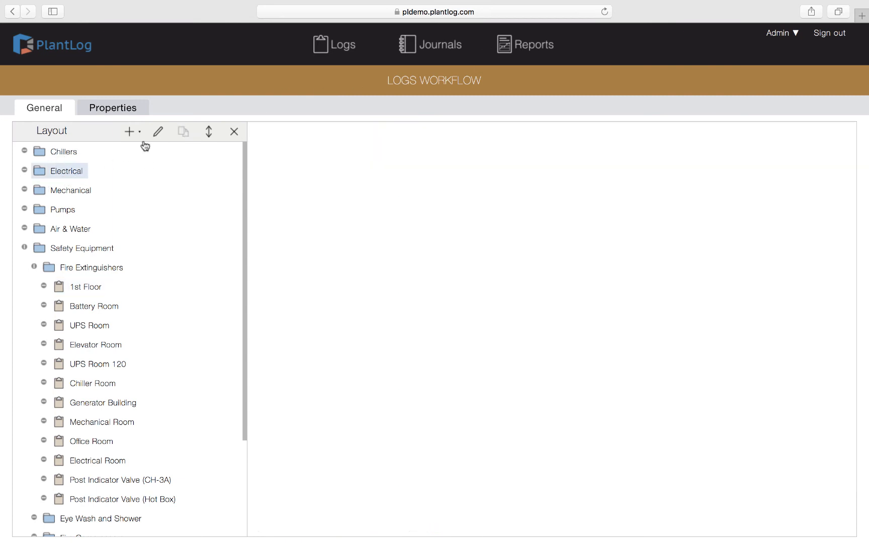
click(158, 133)
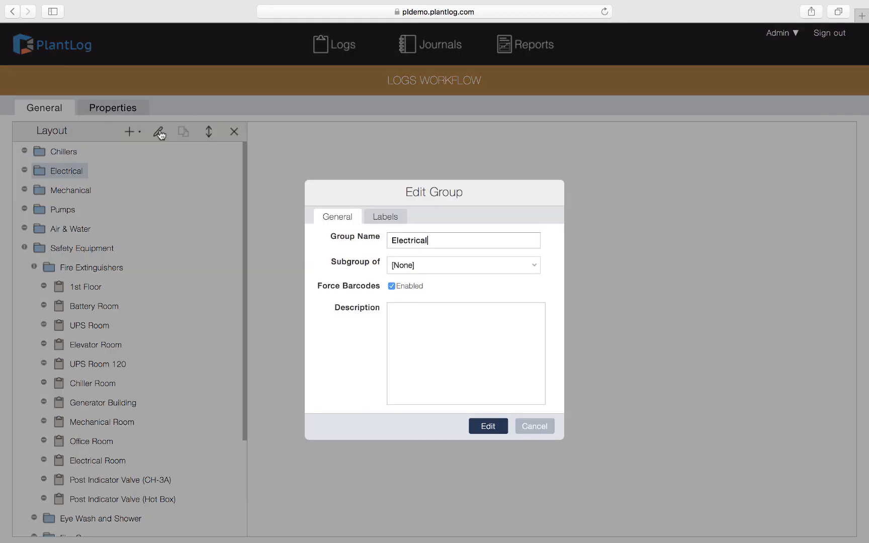
click(383, 218)
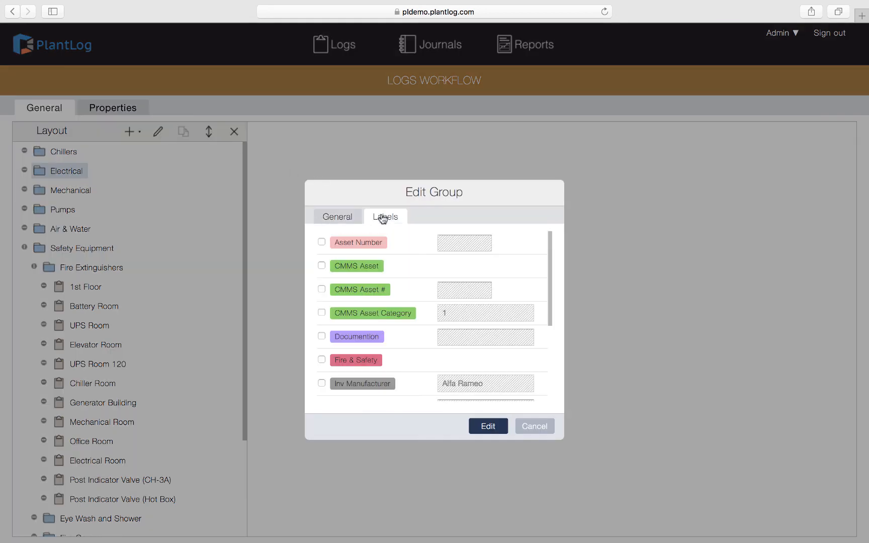
click(535, 427)
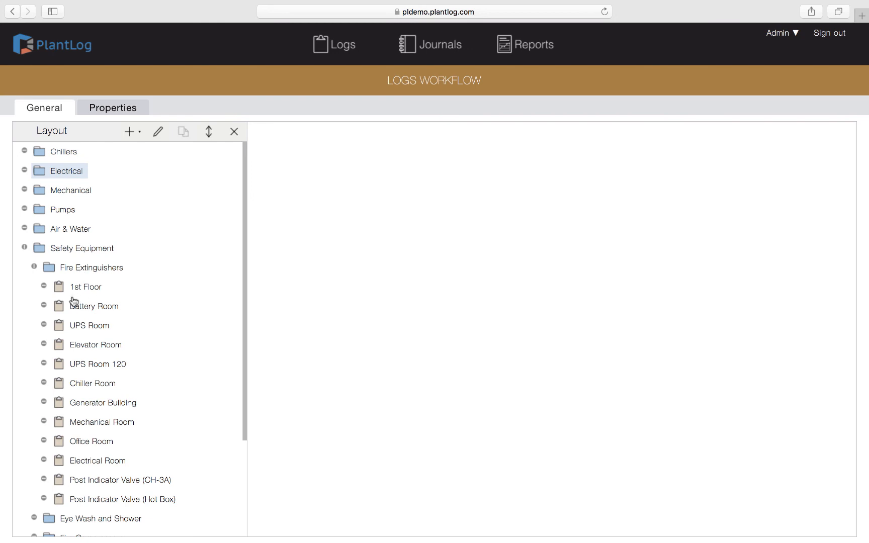
Show the Monthly PM activity of the 1st Floor log and select its item Inspect Extinguisher 103 1st Floor West
click(44, 287)
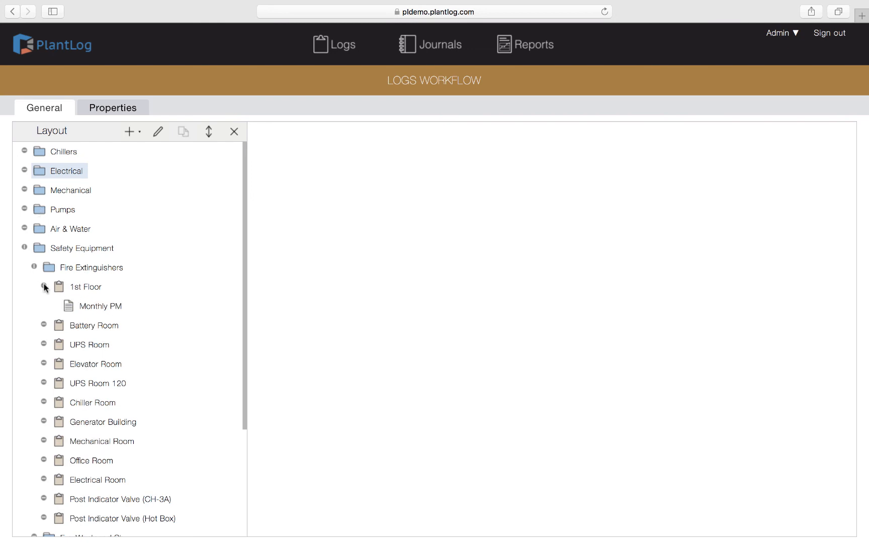
click(103, 308)
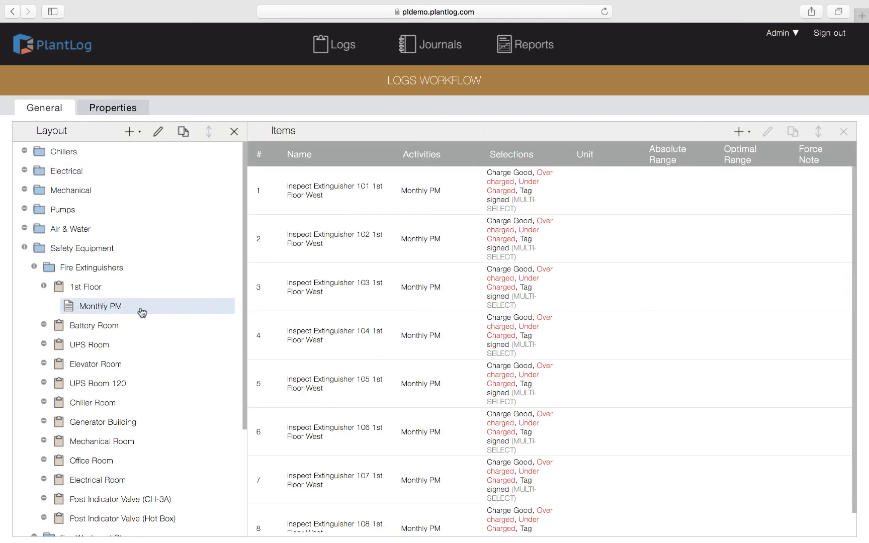
click(517, 282)
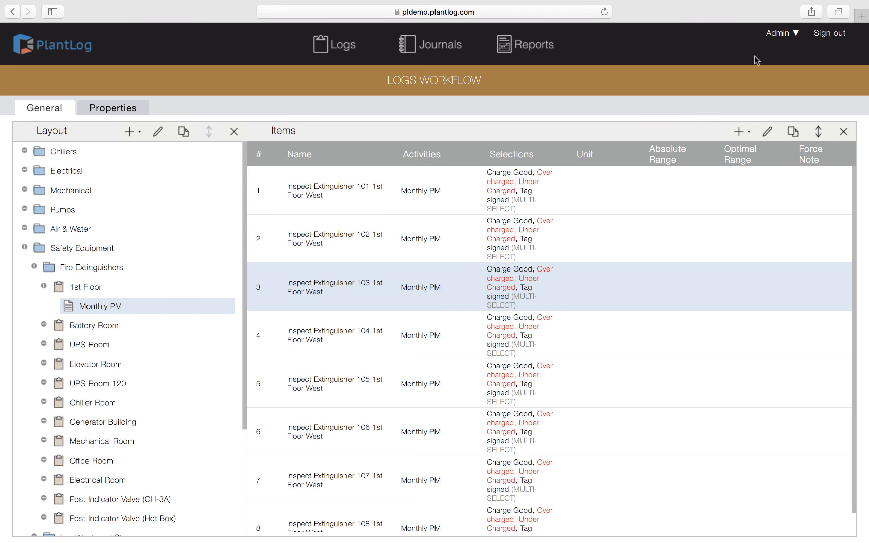
Bring up the list of administration pages
click(779, 36)
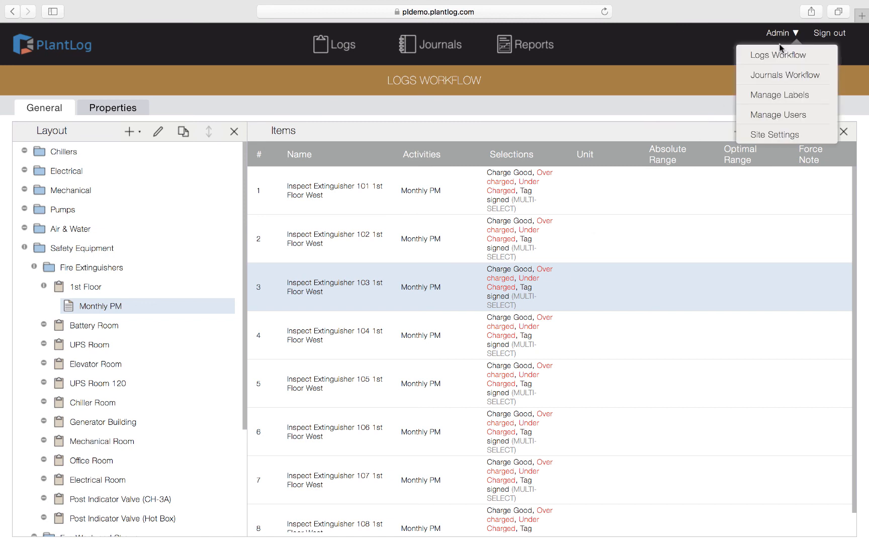